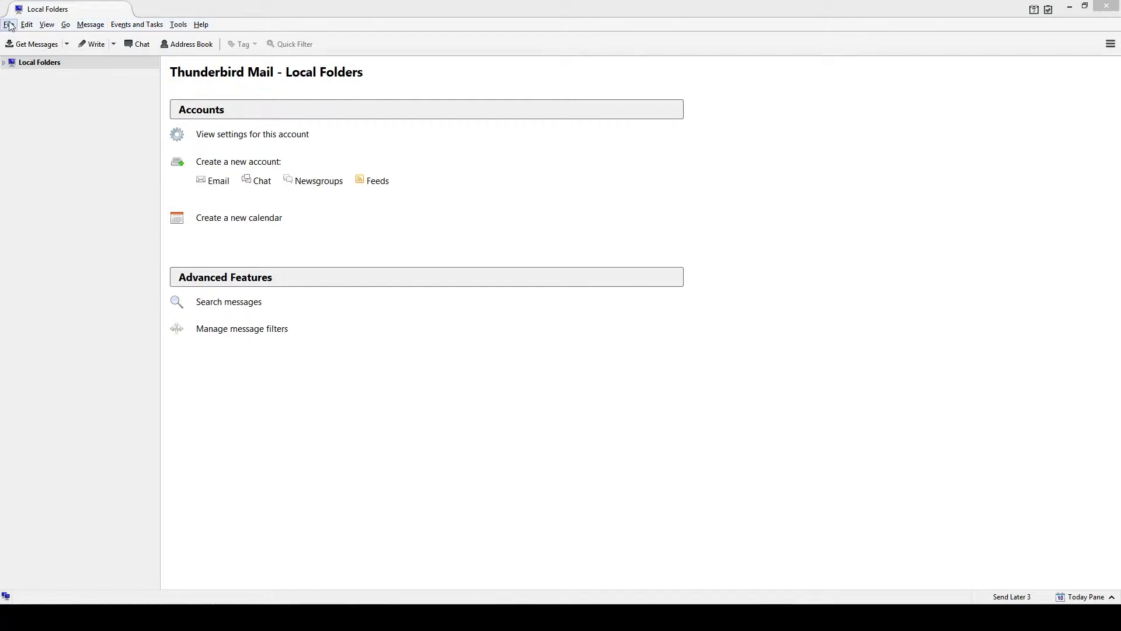
Browse the menu bar and the main application menu without choosing anything.
click(9, 25)
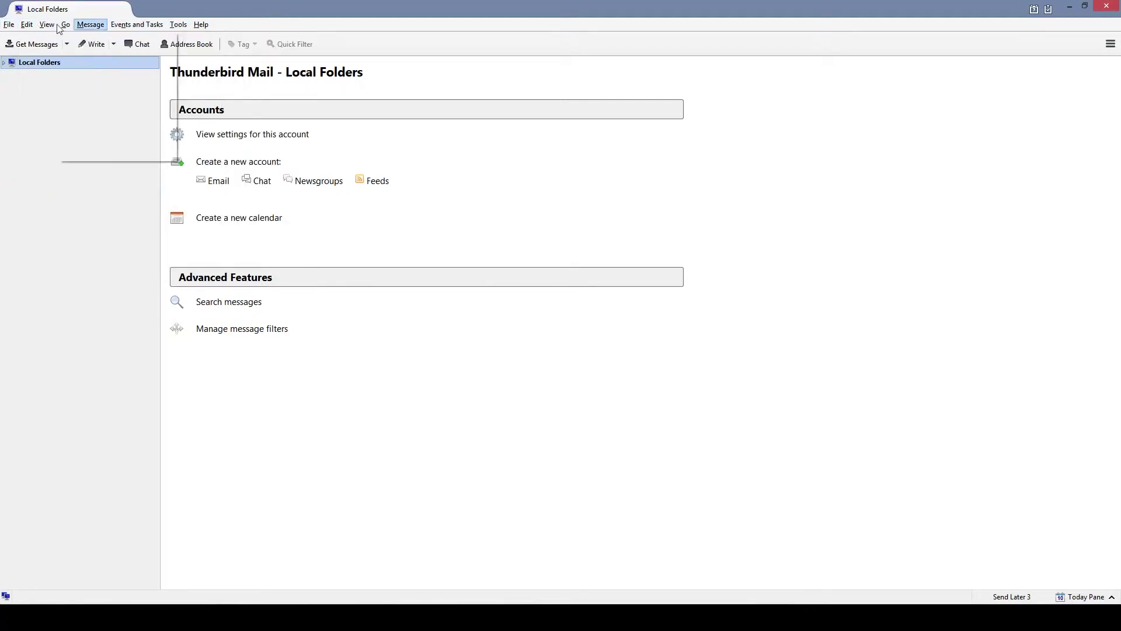
click(9, 24)
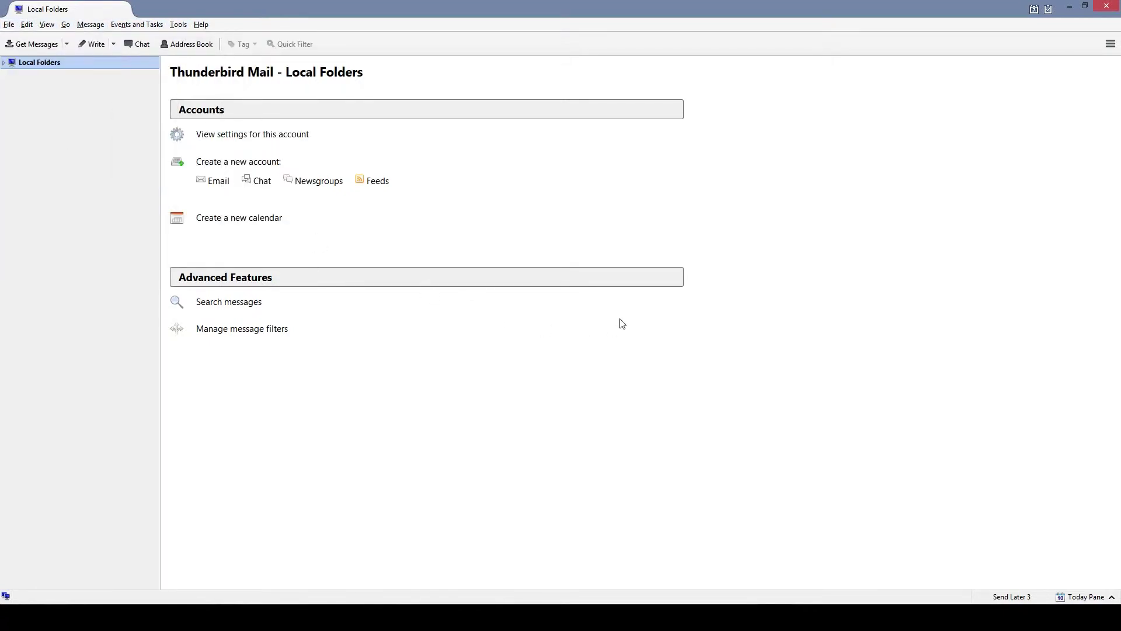
click(1111, 44)
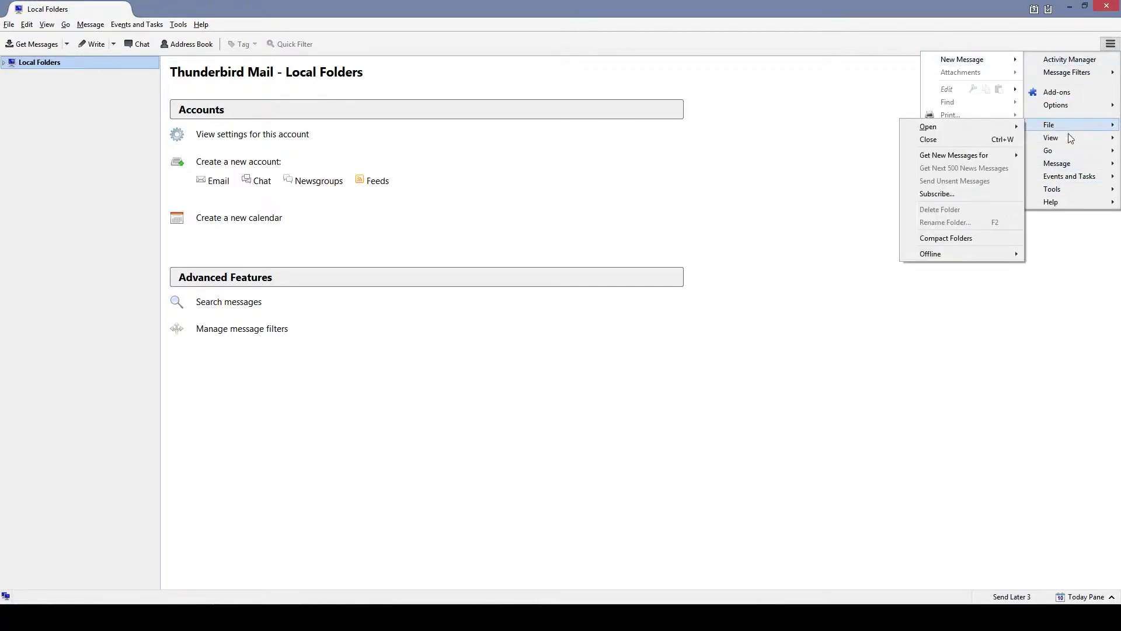
click(1110, 44)
click(1110, 43)
click(1110, 44)
click(1110, 43)
click(866, 260)
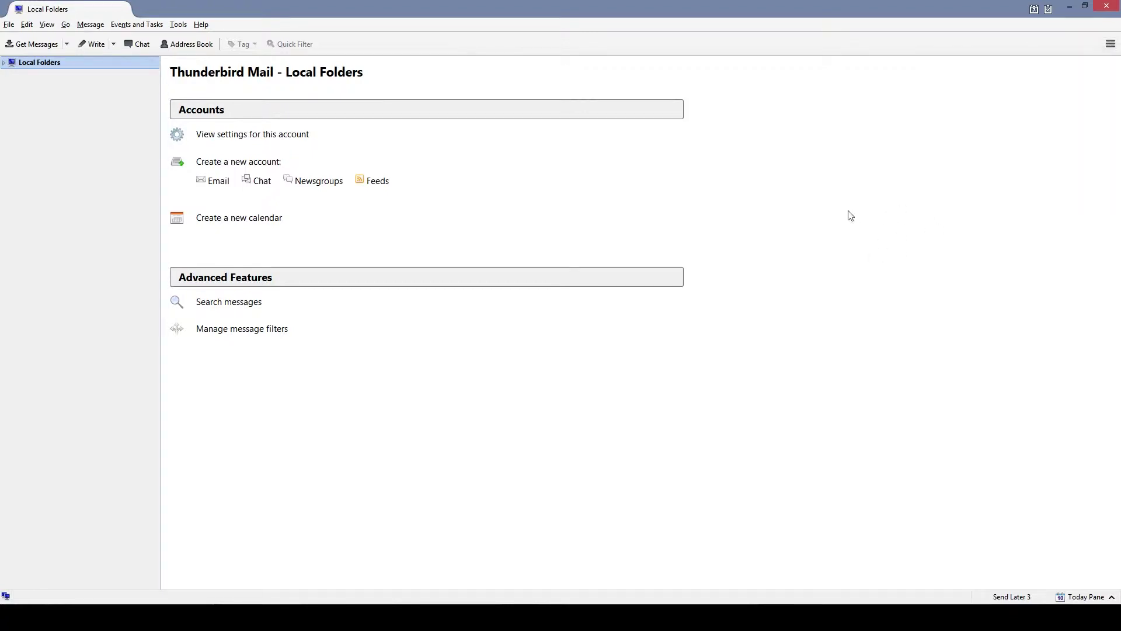
click(1111, 44)
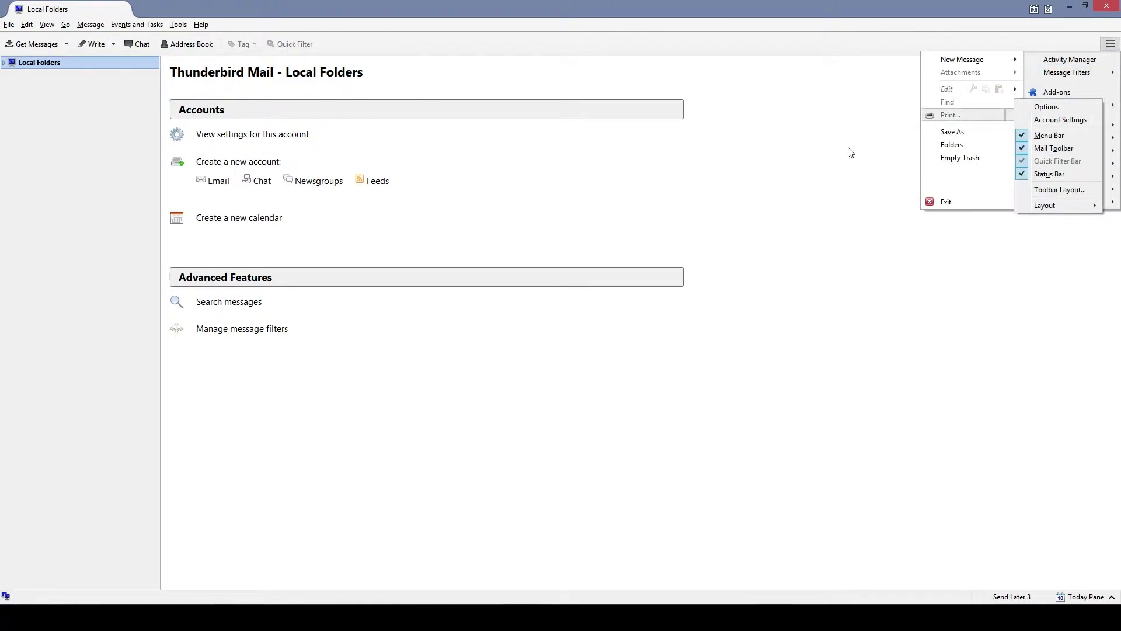
click(879, 149)
Check the Tools menu for account settings, then show the main menu's Options submenu.
click(179, 26)
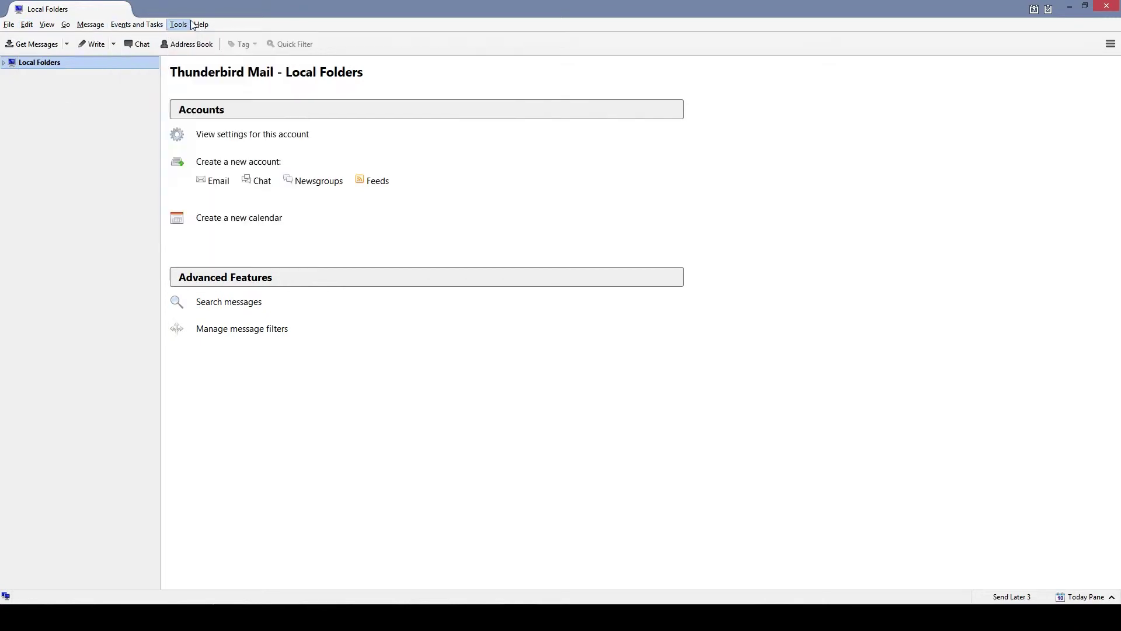
click(769, 321)
click(178, 26)
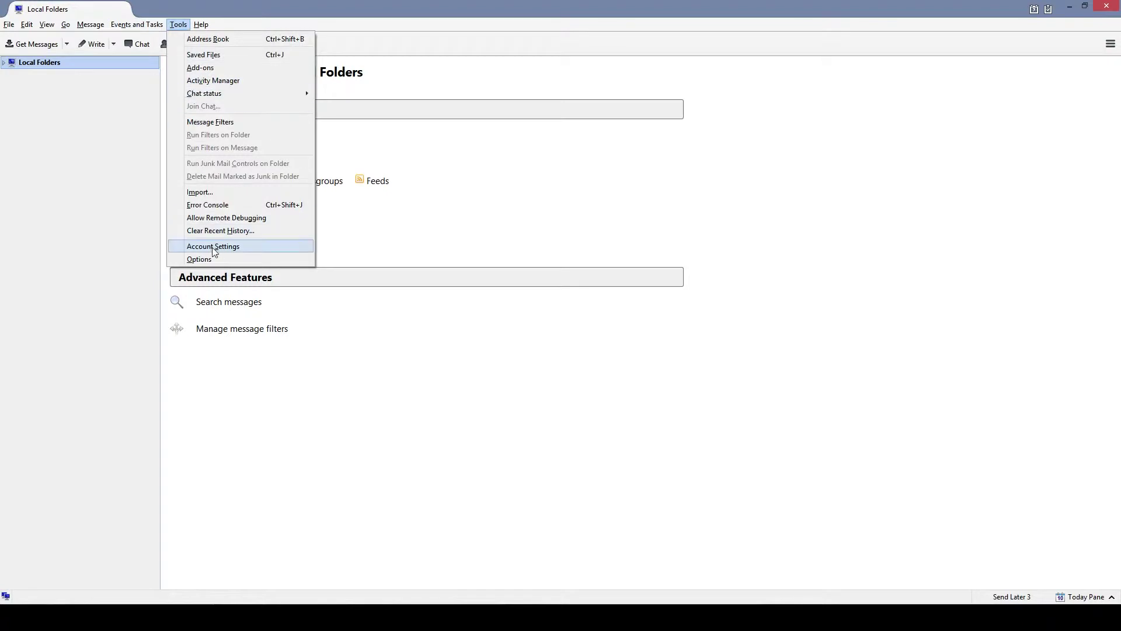
click(628, 220)
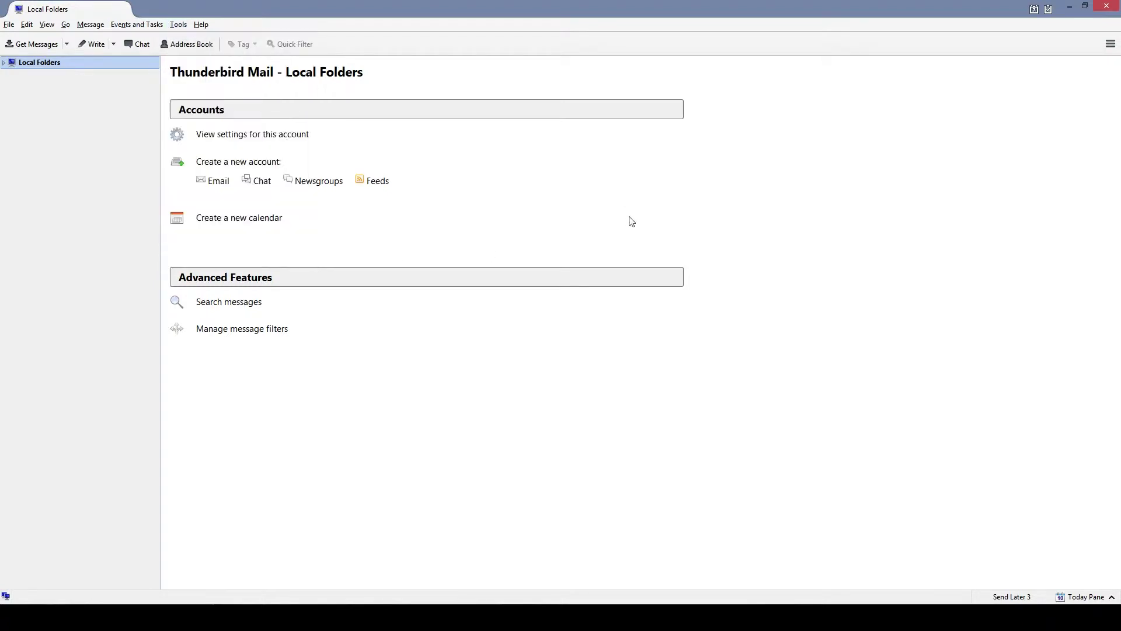
click(1110, 45)
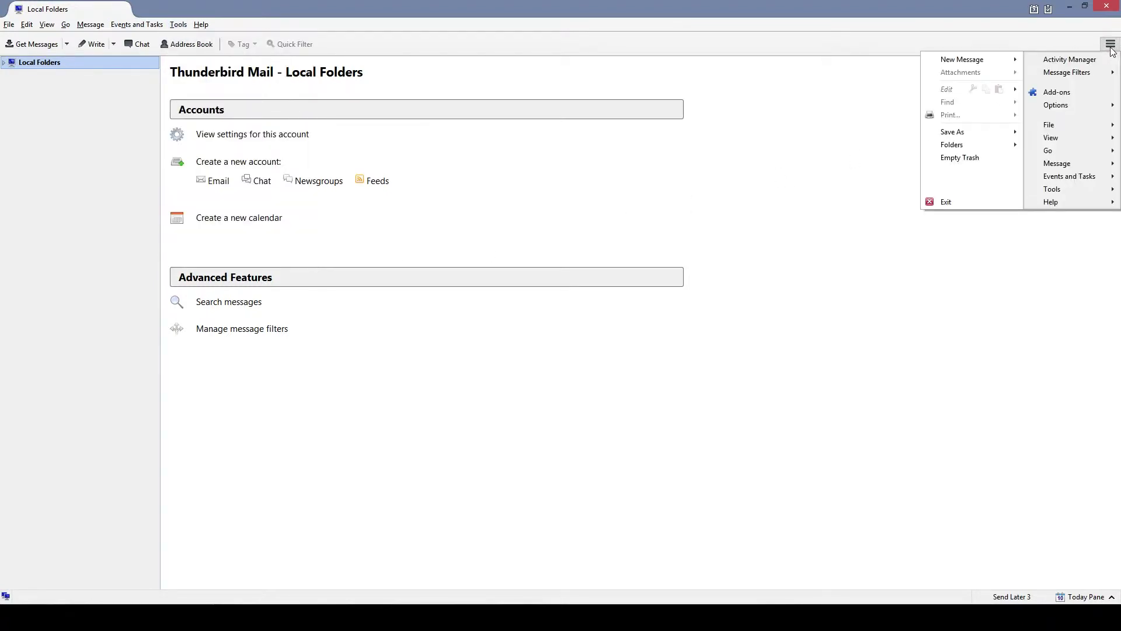
mouse_move(1085, 105)
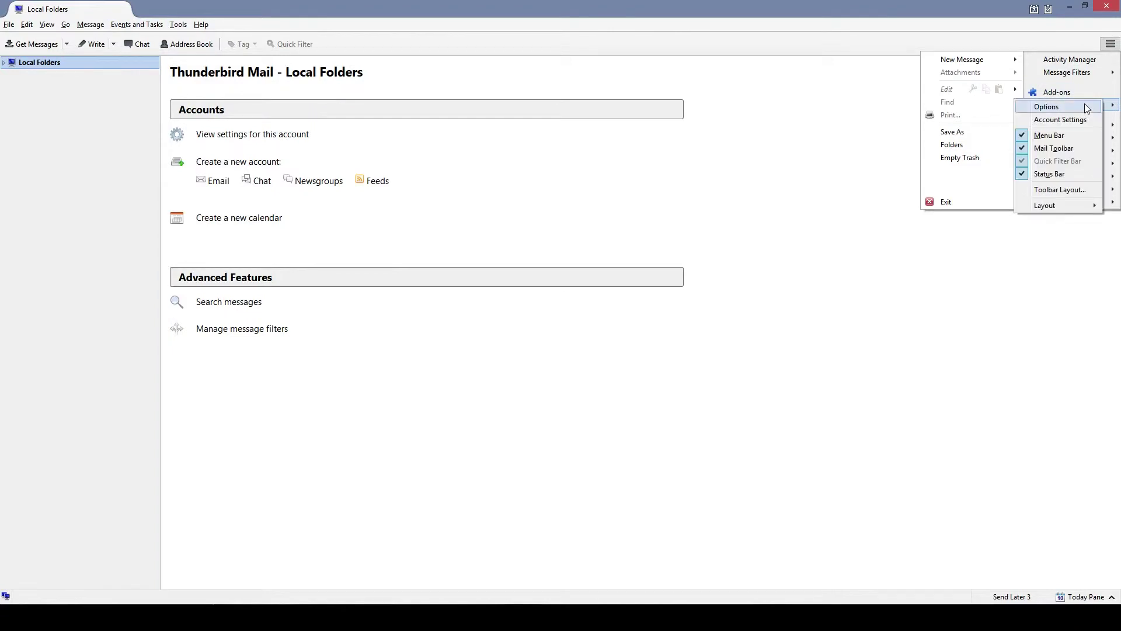
Open Account Settings and show the Account Actions choices for adding an account.
click(1060, 120)
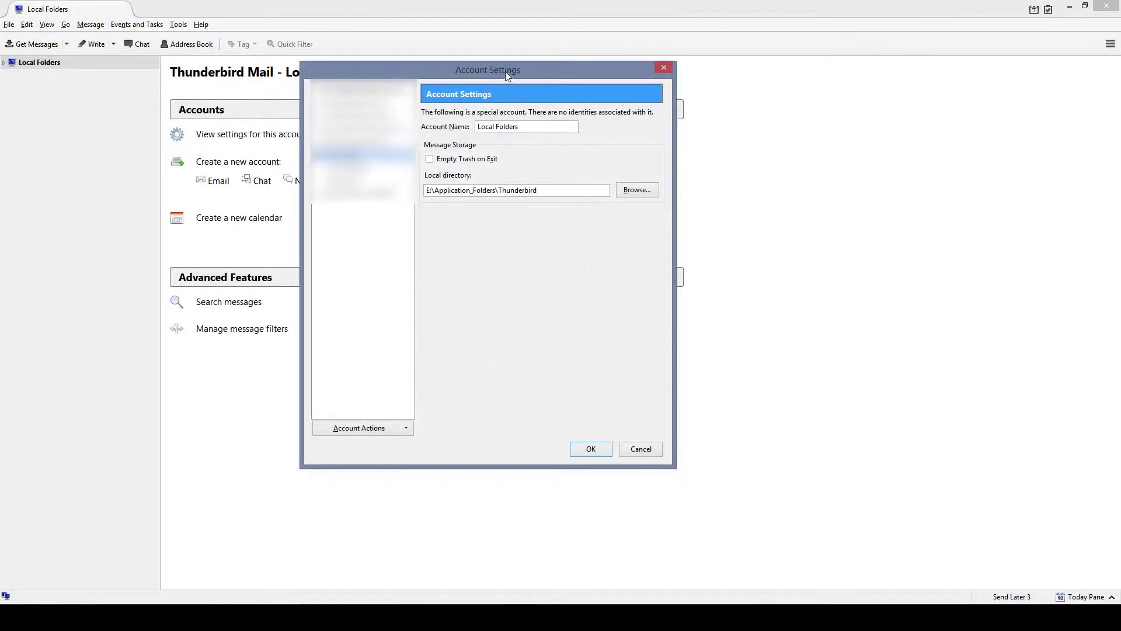
drag(507, 75, 541, 74)
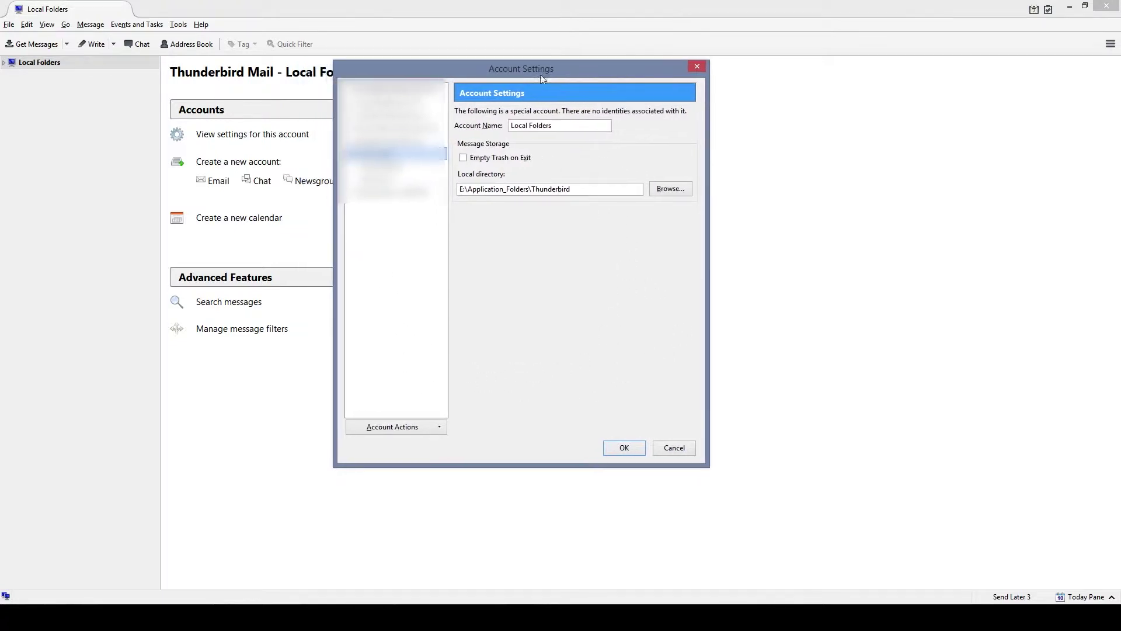
click(417, 430)
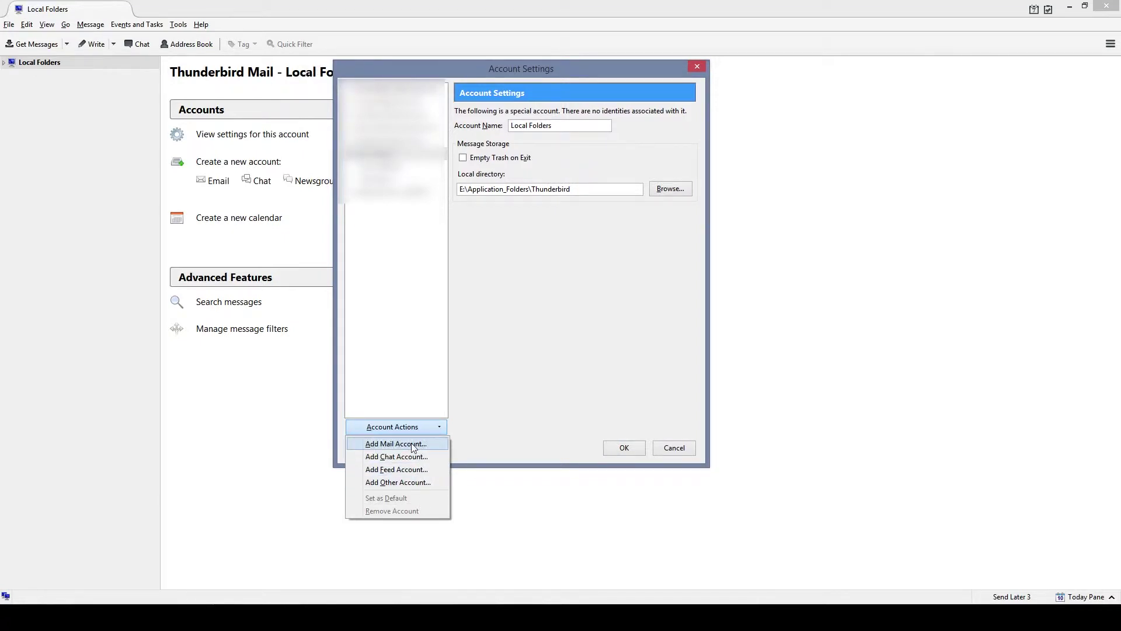
Choose Add Mail Account, keep the name, and enter the e-mail address and account password.
click(413, 446)
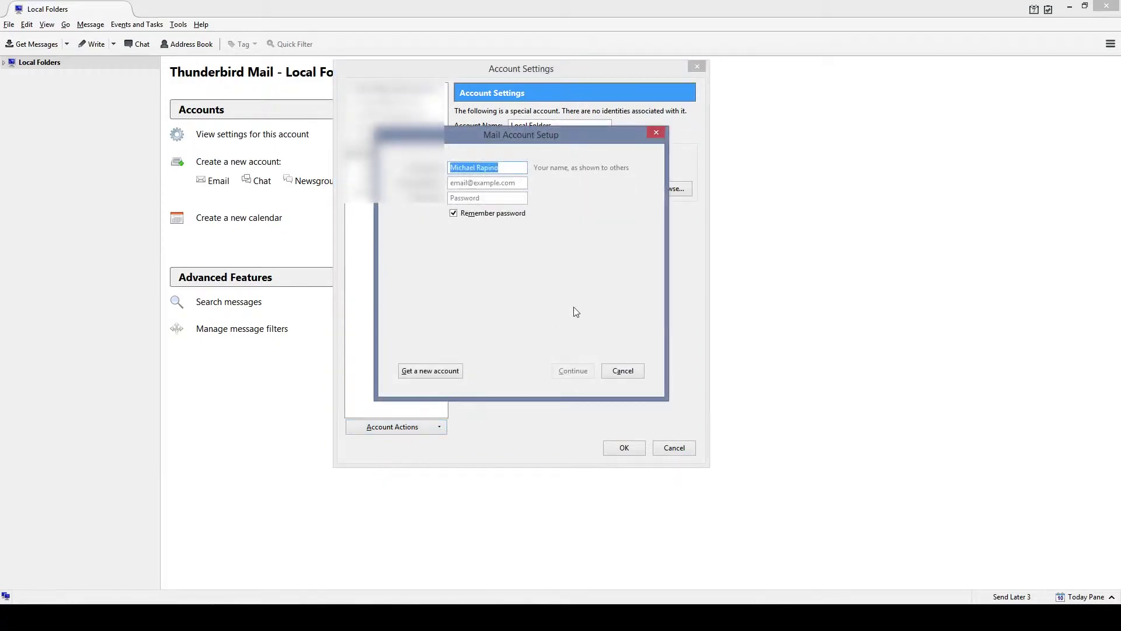
drag(507, 142, 537, 117)
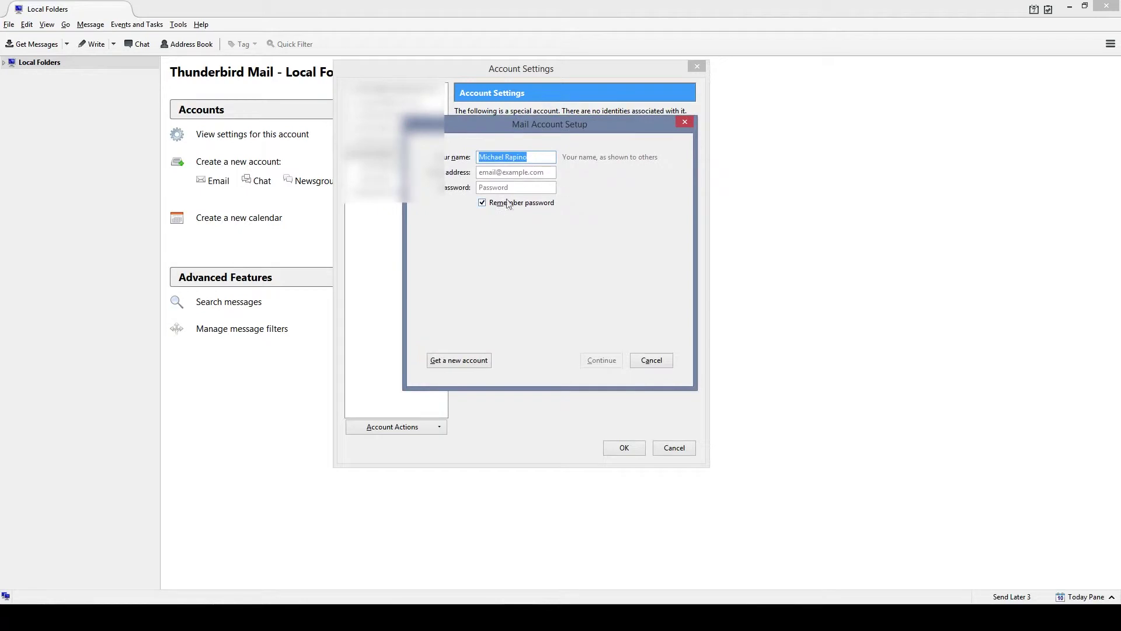
click(547, 158)
drag(547, 158, 470, 163)
click(493, 173)
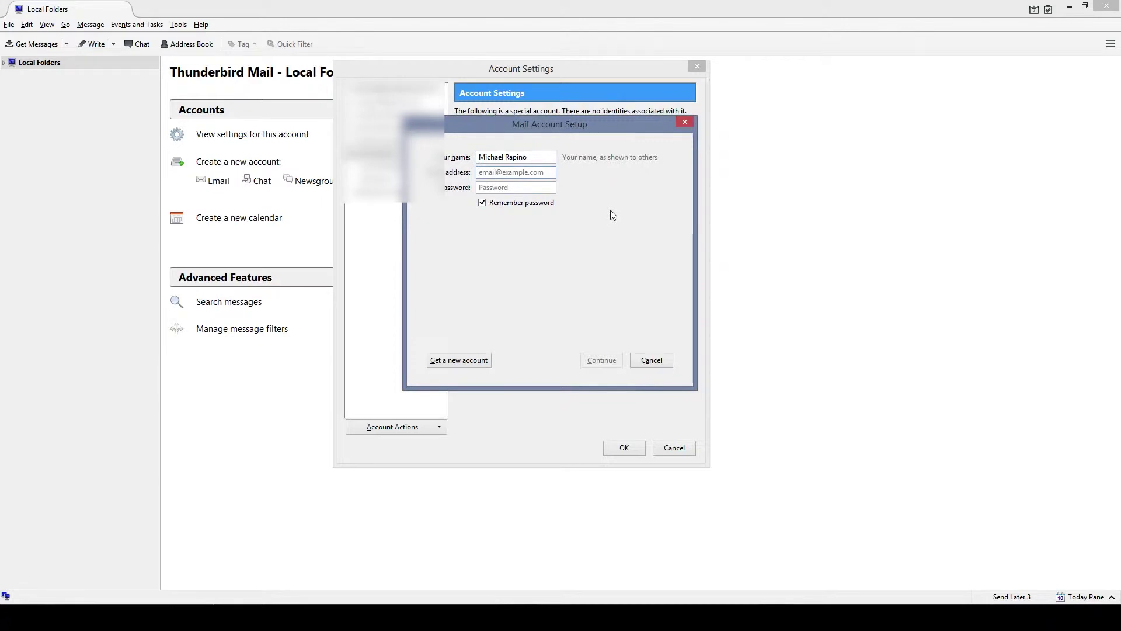
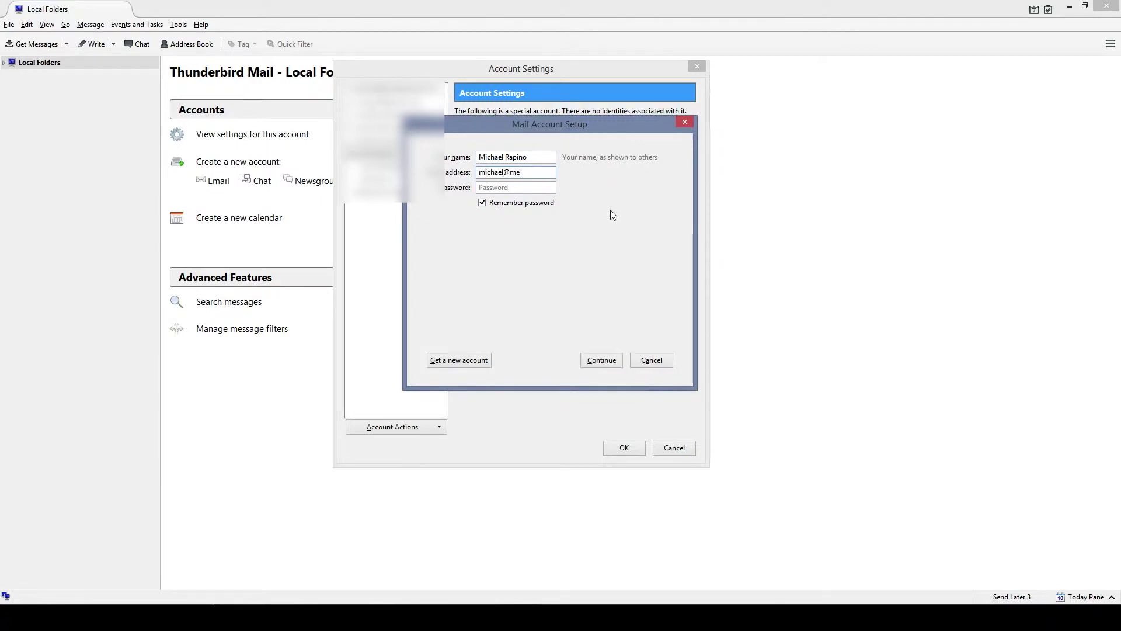
click(479, 188)
text(•••••••••••••)
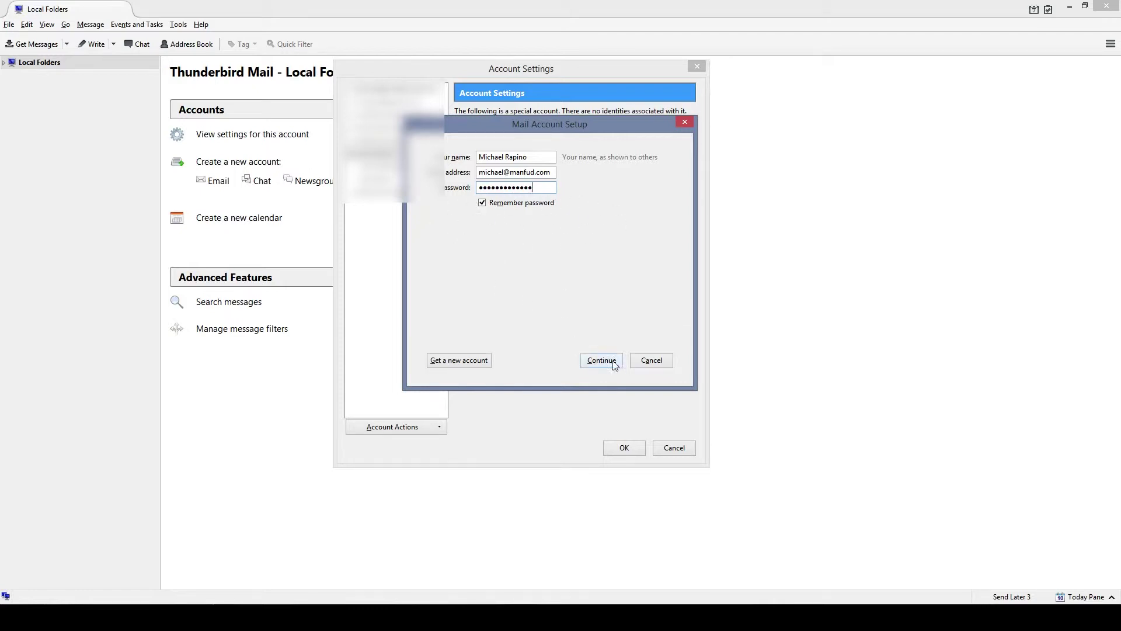
Let Thunderbird detect the IMAP settings, then switch to manual server configuration.
click(596, 359)
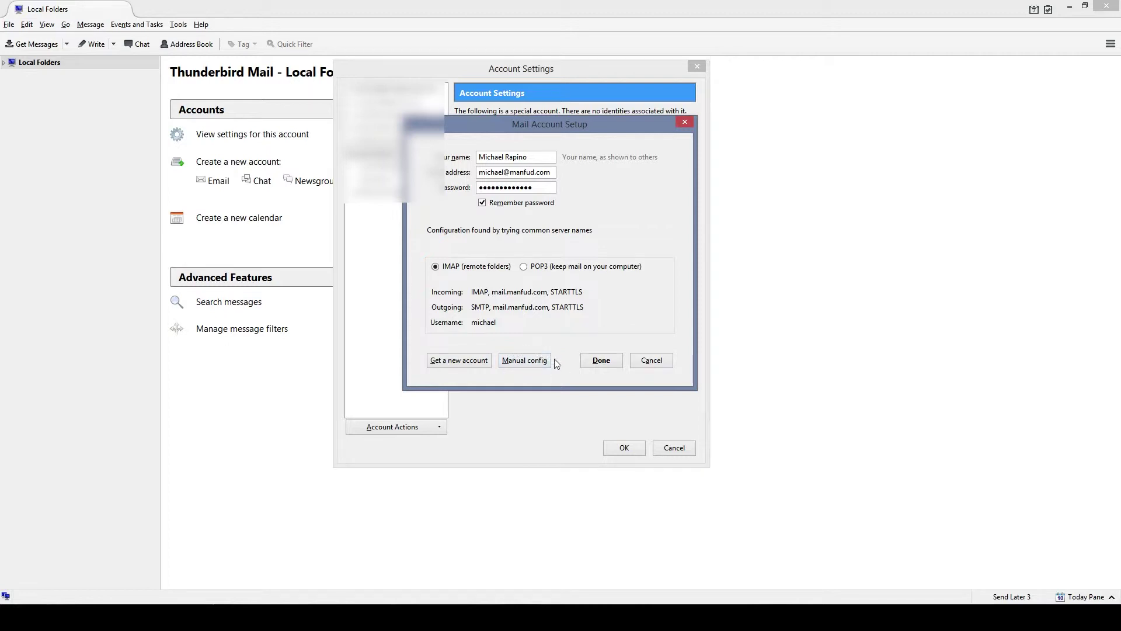
click(525, 361)
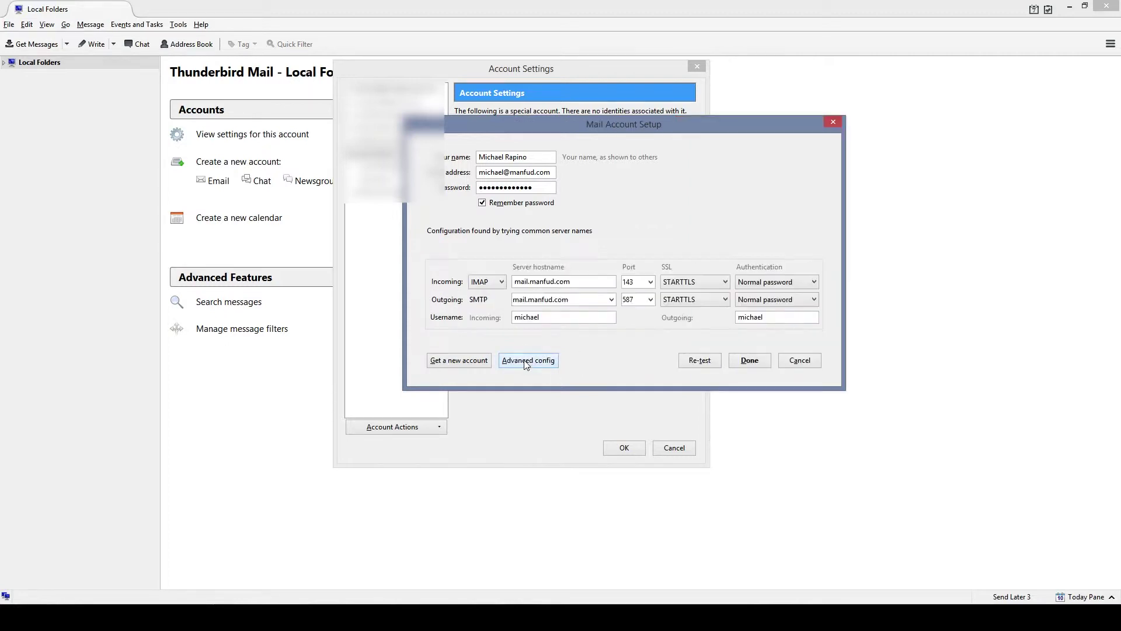
Change the incoming server hostname to imap.zoho.com.
drag(622, 124, 503, 123)
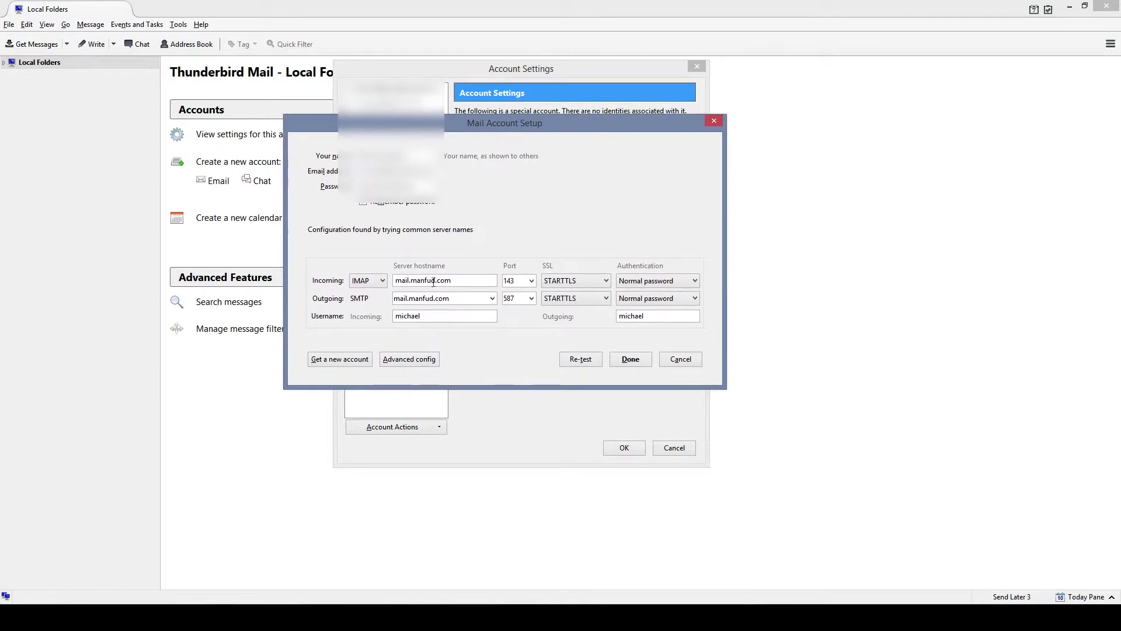
drag(456, 280, 393, 280)
click(465, 283)
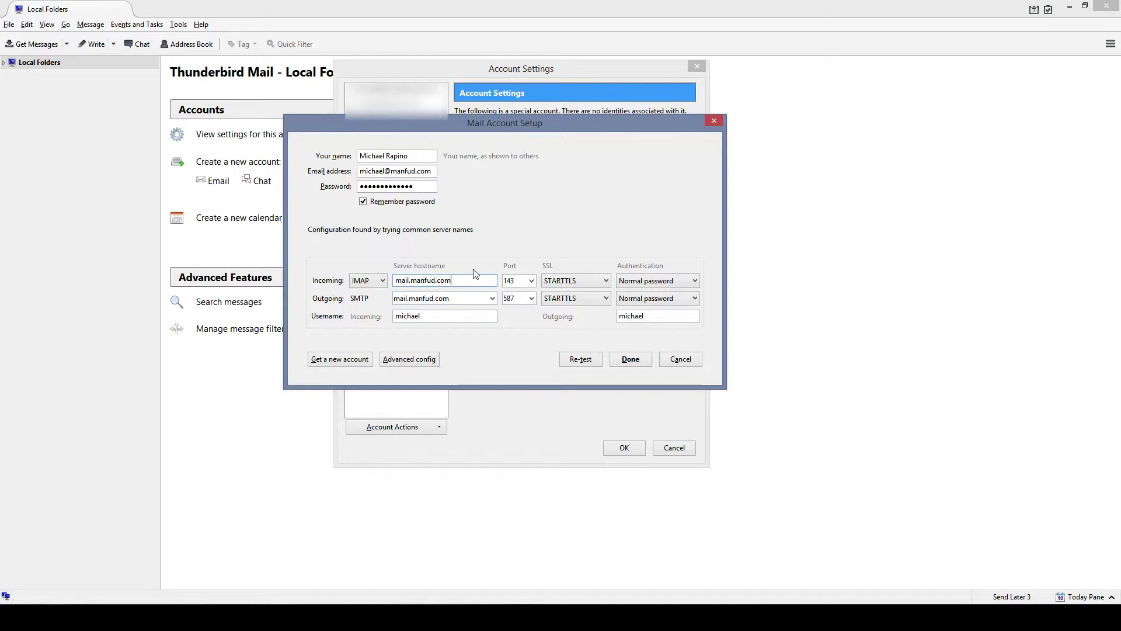
key(BackSpace)
key(BackSpace)
key(BackSpace)
key(BackSpace)
key(BackSpace)
key(BackSpace)
key(BackSpace)
key(BackSpace)
key(BackSpace)
key(BackSpace)
key(BackSpace)
key(BackSpace)
key(BackSpace)
click(453, 301)
key(BackSpace)
key(BackSpace)
key(BackSpace)
key(BackSpace)
key(BackSpace)
key(BackSpace)
key(BackSpace)
key(BackSpace)
key(BackSpace)
key(BackSpace)
key(BackSpace)
key(BackSpace)
key(BackSpace)
key(BackSpace)
text(imap.zogo)
key(BackSpace)
key(BackSpace)
text(ho.com)
Enter smtp.zoho.com as the outgoing server hostname.
click(407, 299)
text(sm)
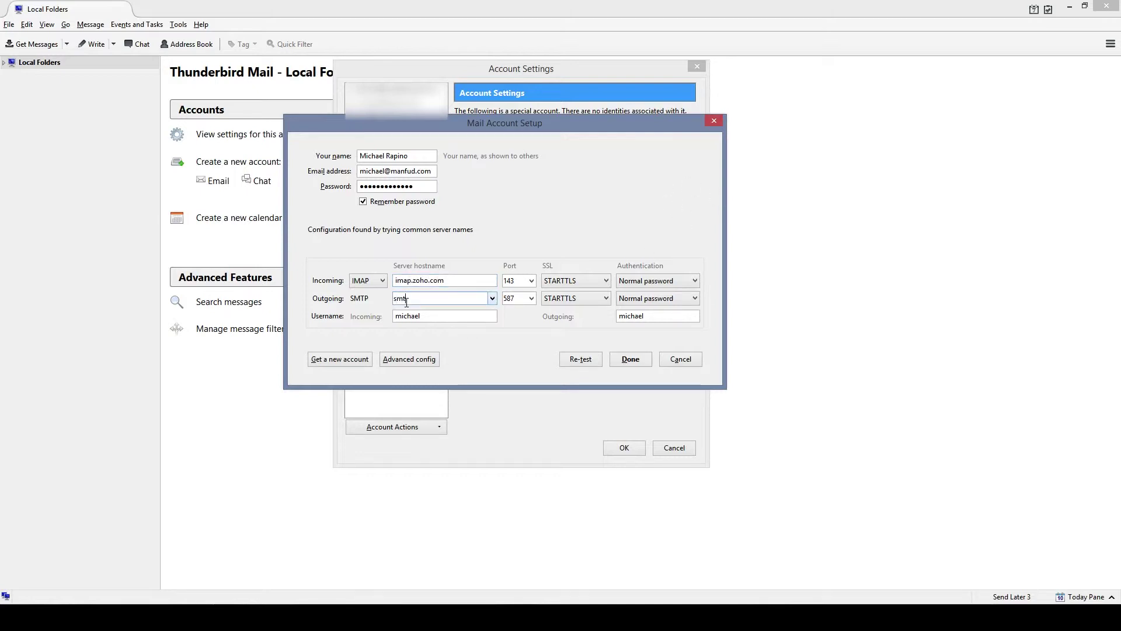
text(tp.zoho.com)
drag(543, 124, 554, 113)
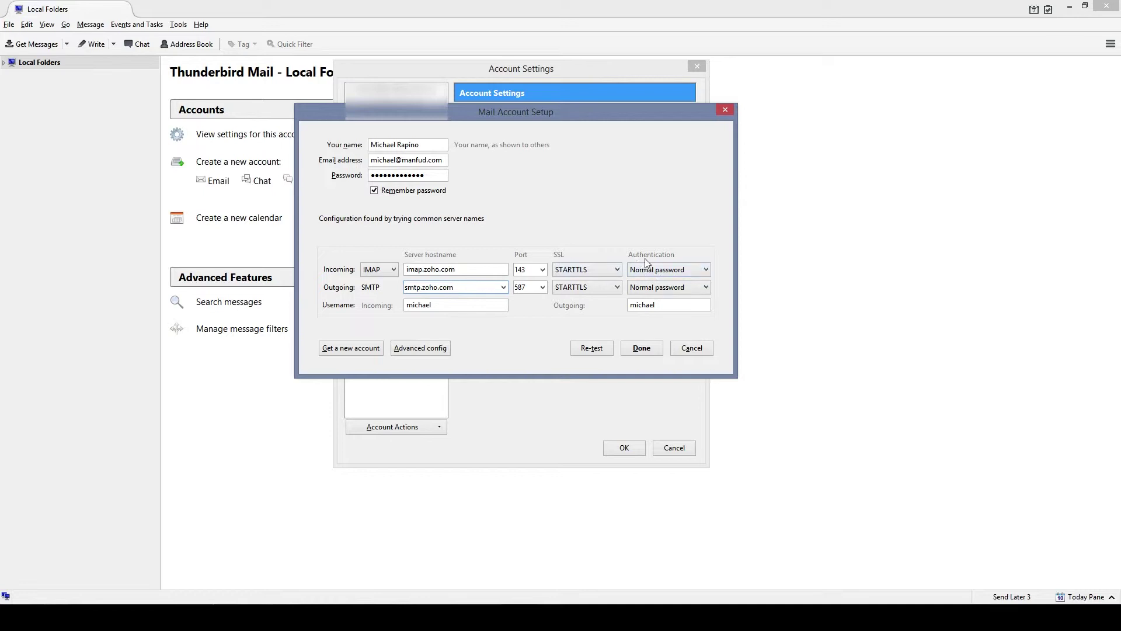
Set both incoming and outgoing security to SSL/TLS, giving ports 993 and 465.
click(602, 270)
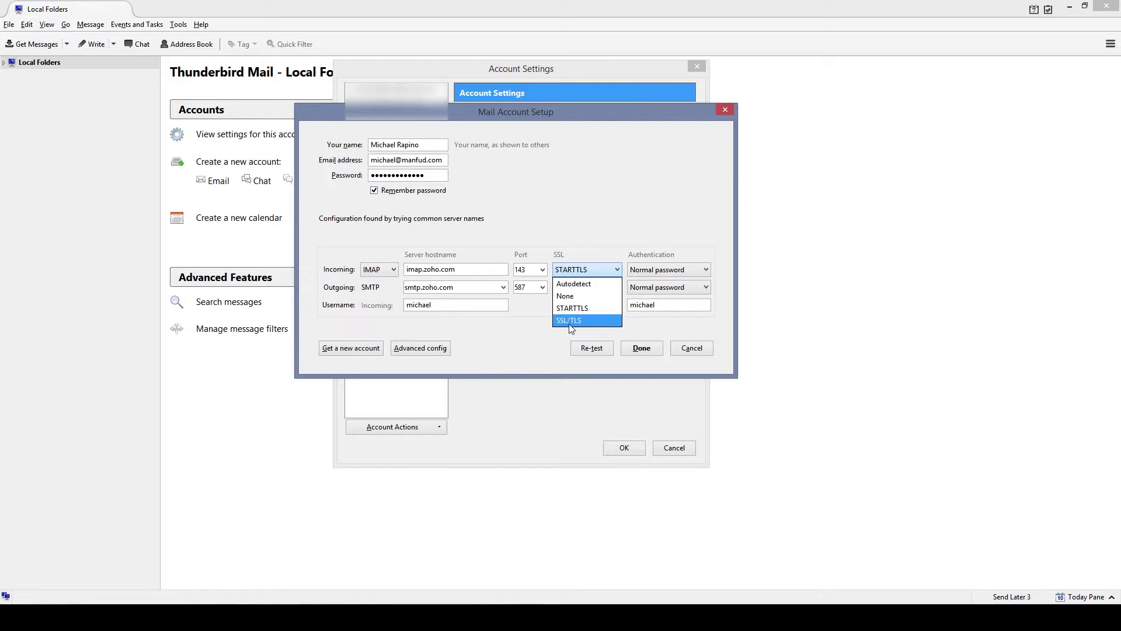
click(569, 321)
click(602, 289)
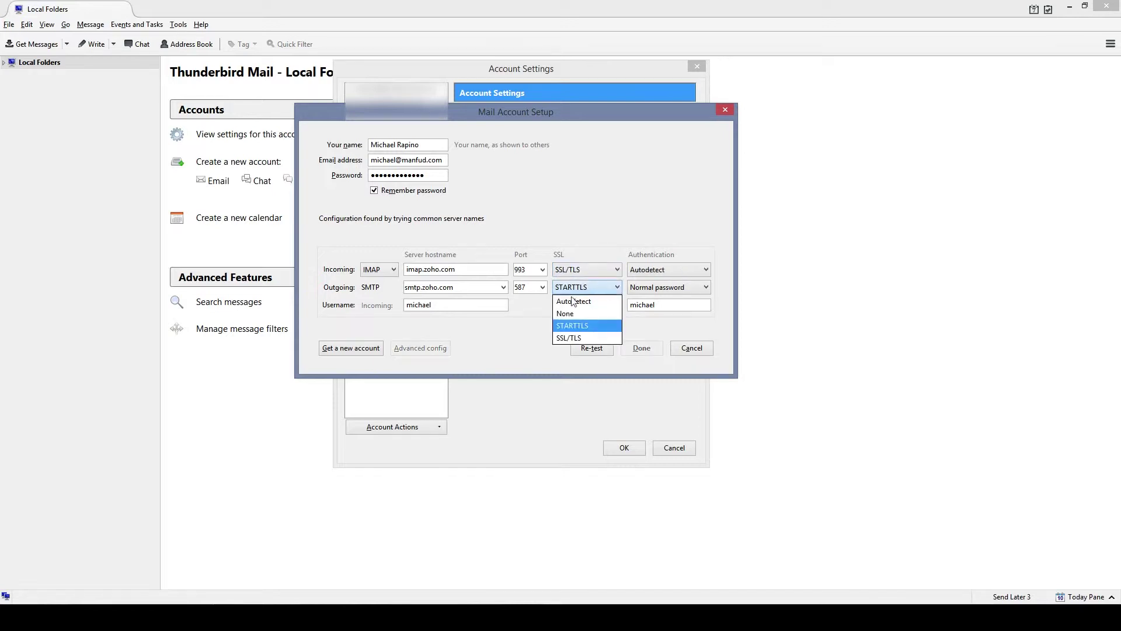
click(618, 337)
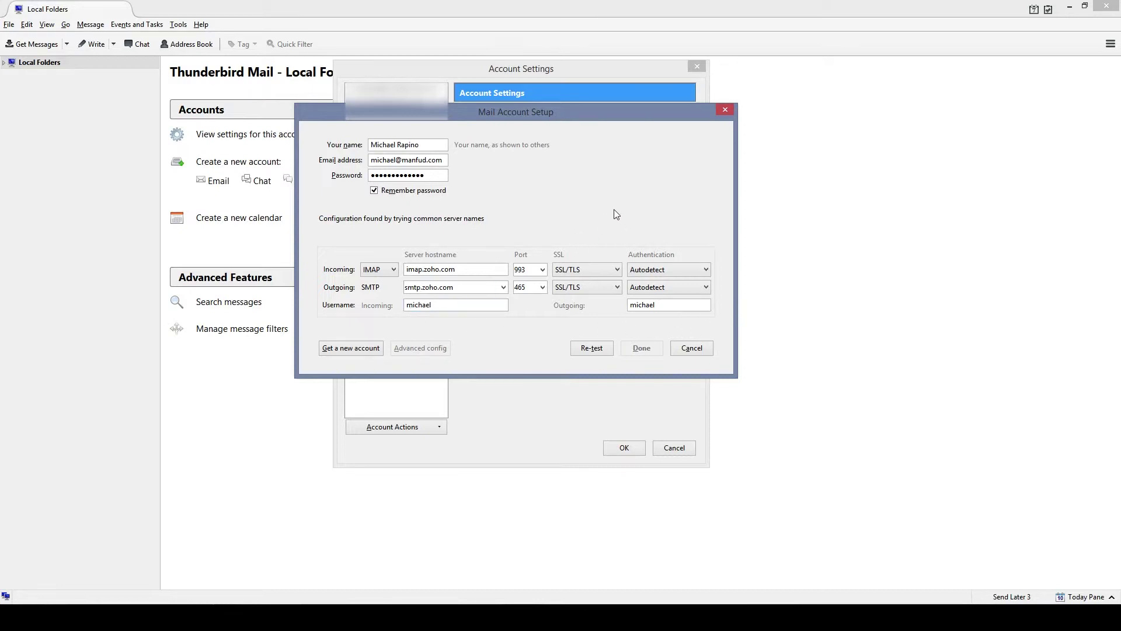
Complete the incoming username with the e-mail domain and re-test the server settings.
mouse_move(532, 120)
mouse_down()
mouse_move(520, 134)
mouse_move(540, 139)
mouse_up()
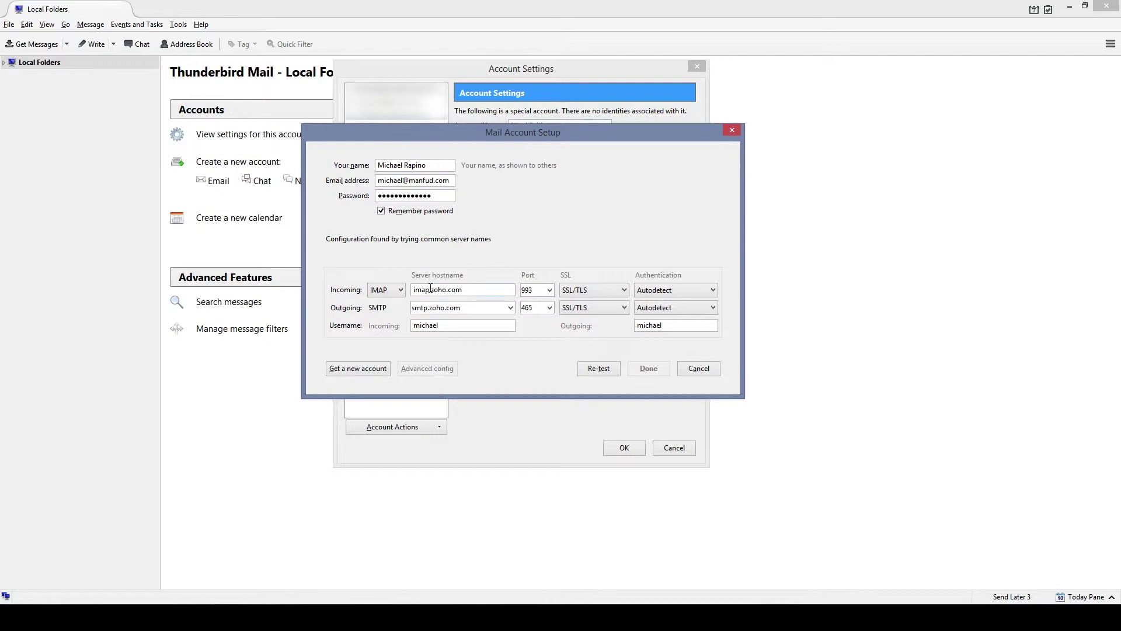
drag(433, 288, 476, 289)
click(462, 289)
click(446, 325)
text(@manfud.com)
click(607, 371)
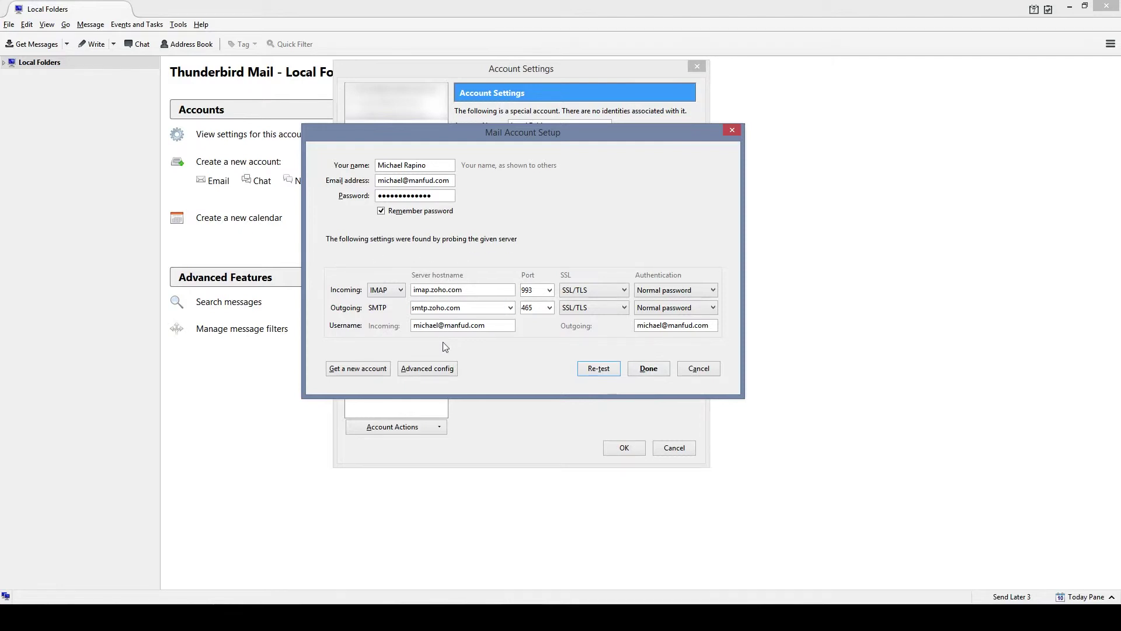
Confirm the new account with Done and close Account Settings with OK.
click(642, 369)
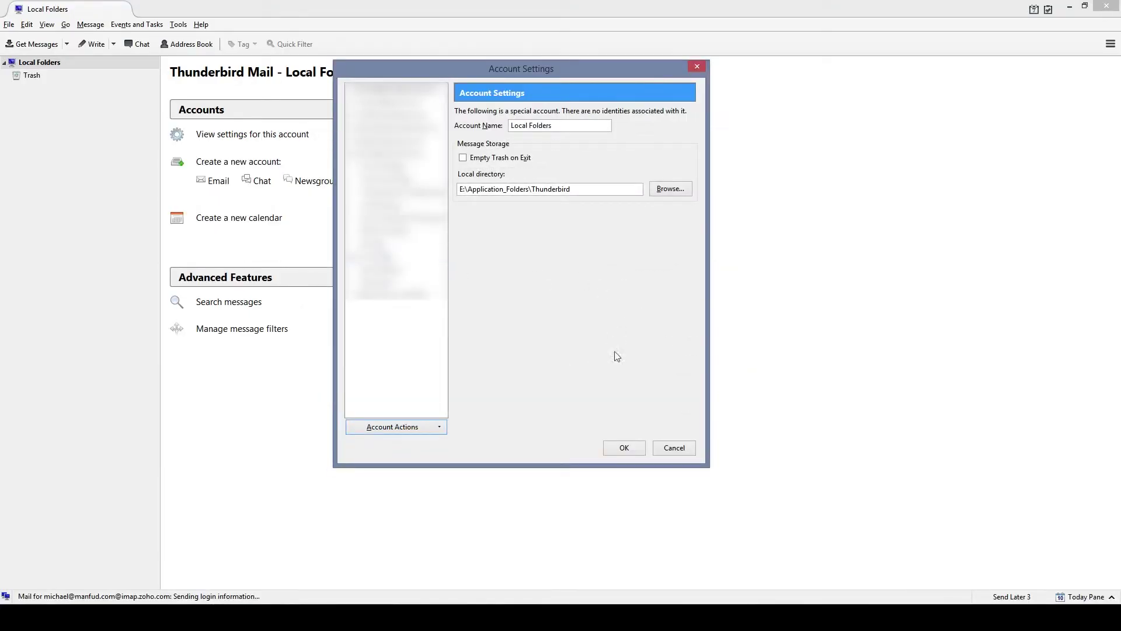
click(624, 448)
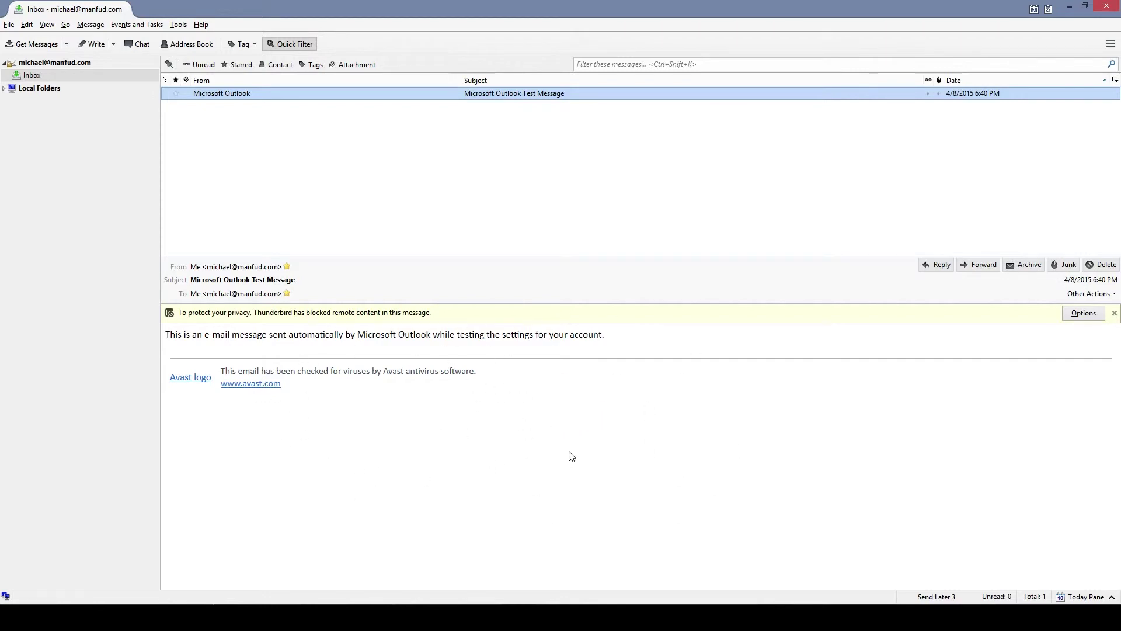
click(239, 268)
drag(168, 334, 295, 391)
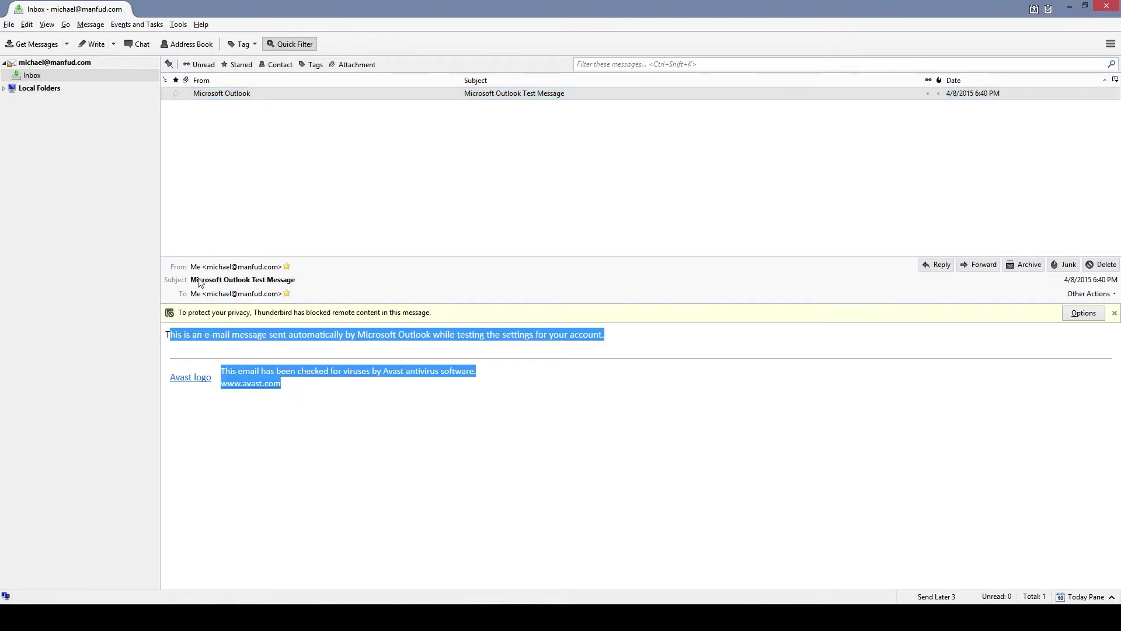
click(365, 436)
drag(283, 387, 371, 335)
click(173, 346)
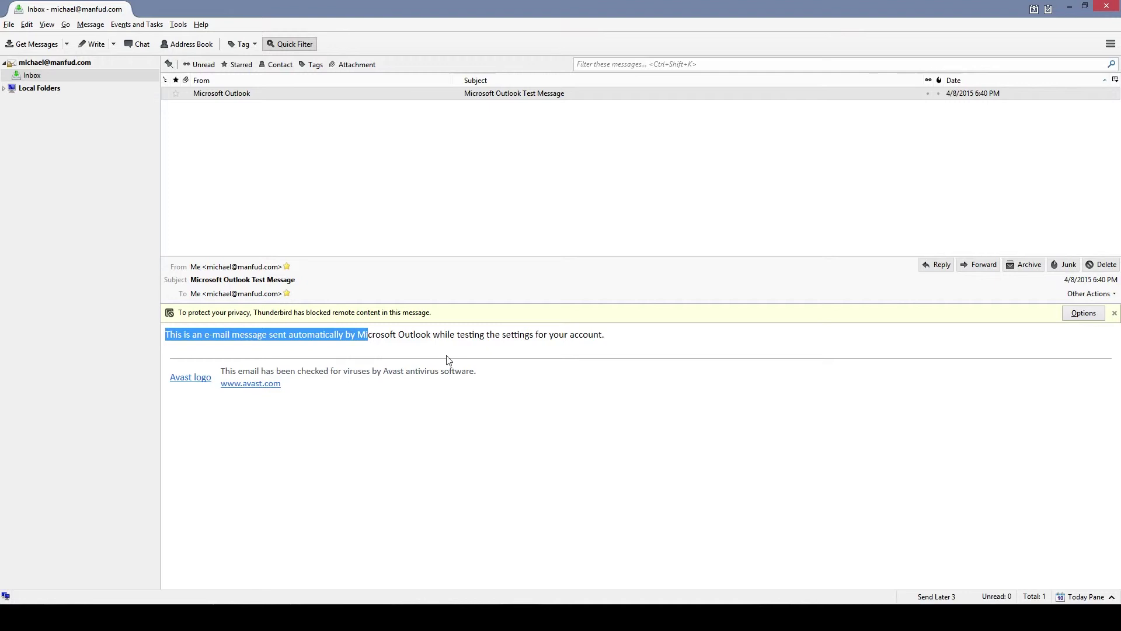
click(606, 423)
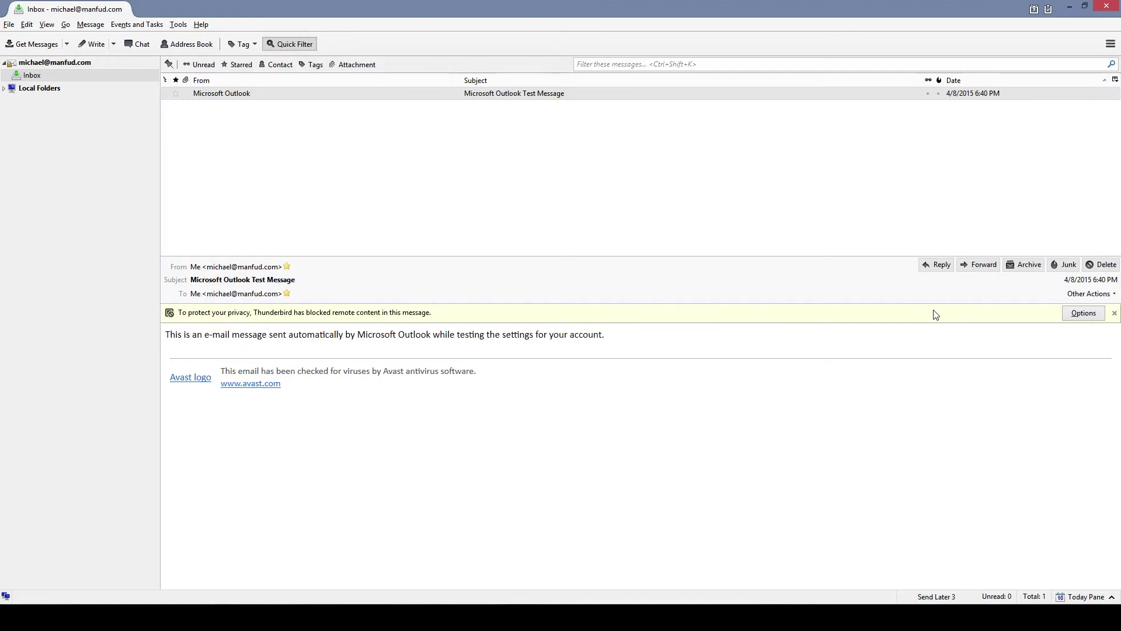
click(1078, 315)
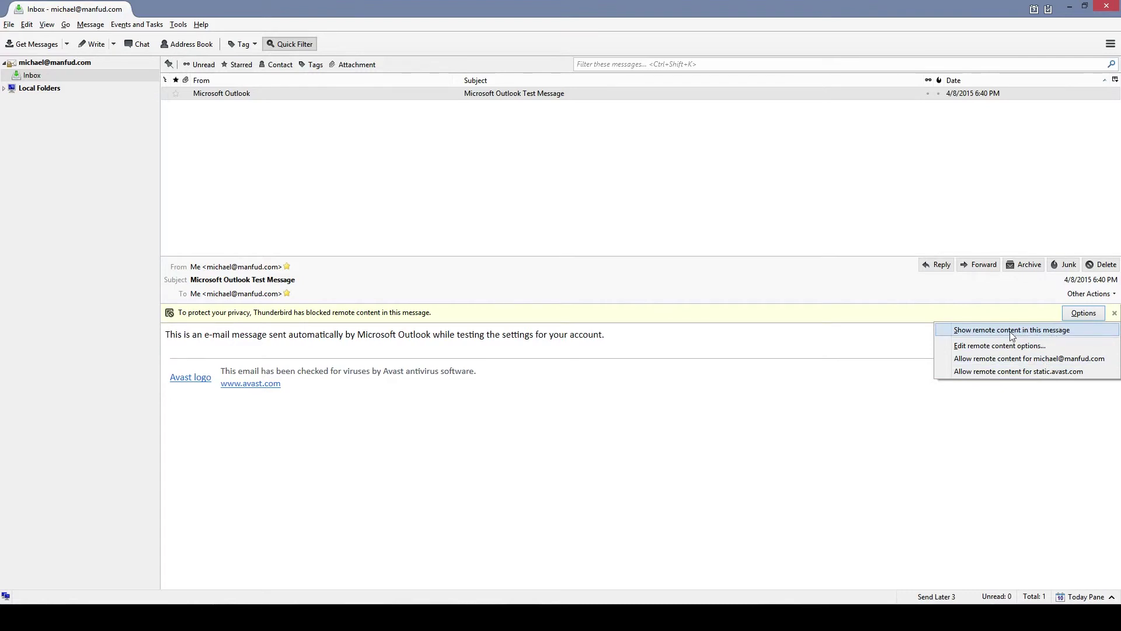
click(687, 470)
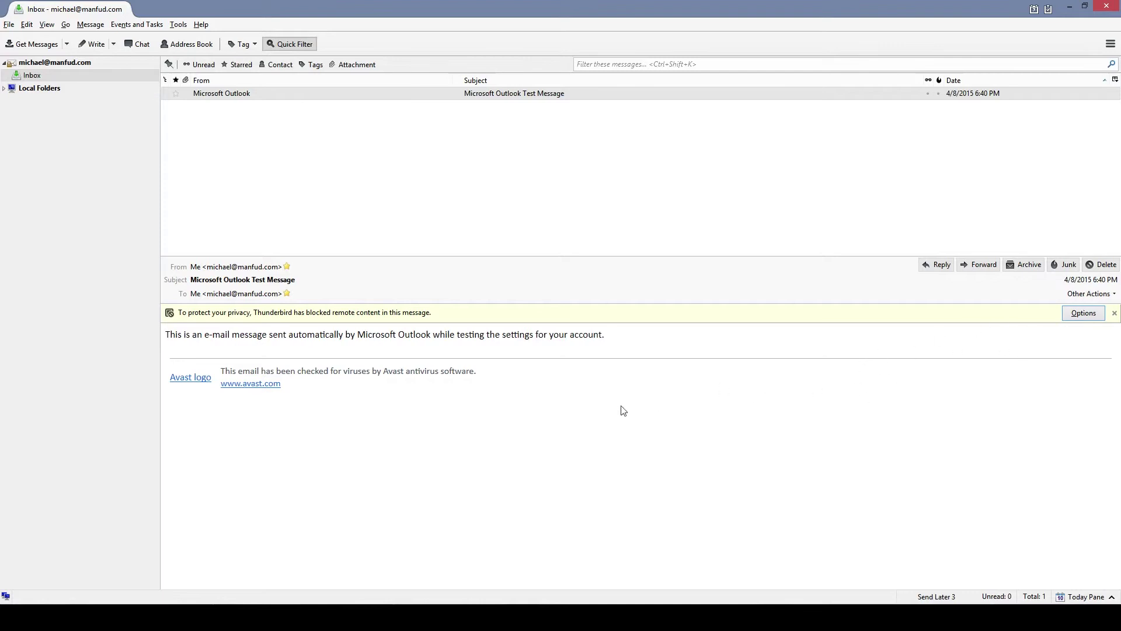
Look over the open message's body and footer, then open the Microsoft Outlook Test Message.
drag(535, 461, 101, 330)
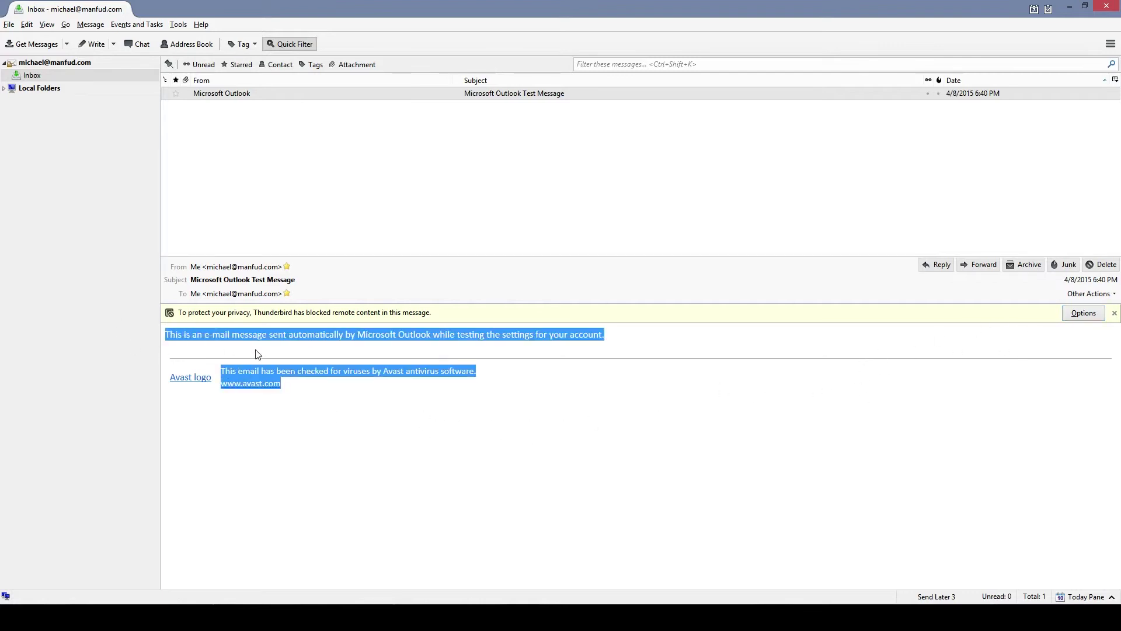
click(228, 339)
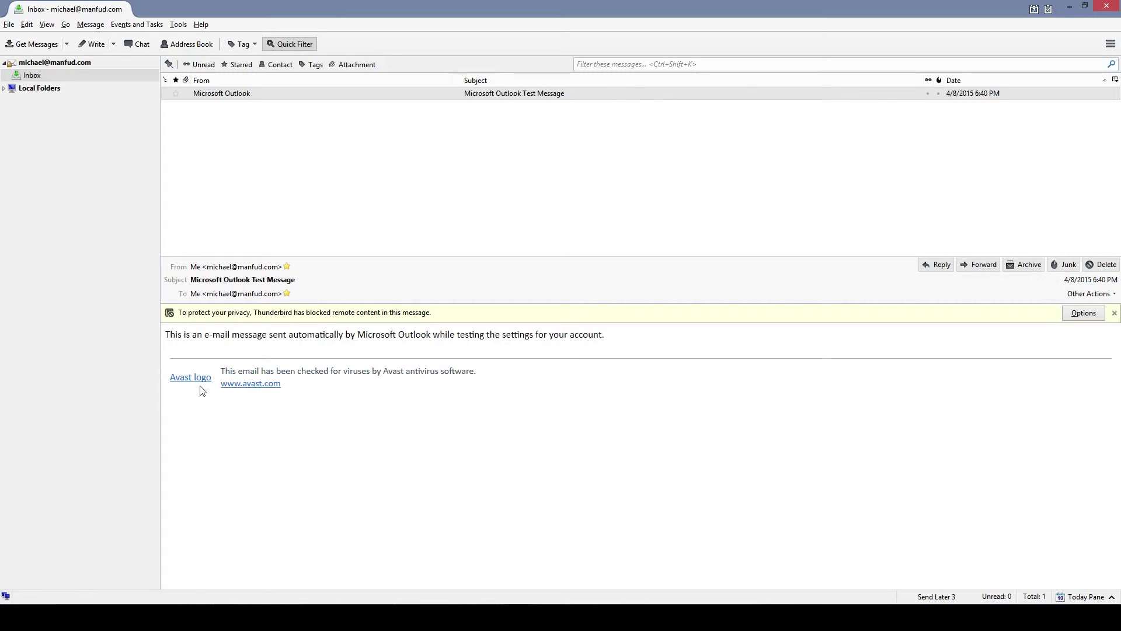
drag(220, 377, 471, 370)
click(490, 390)
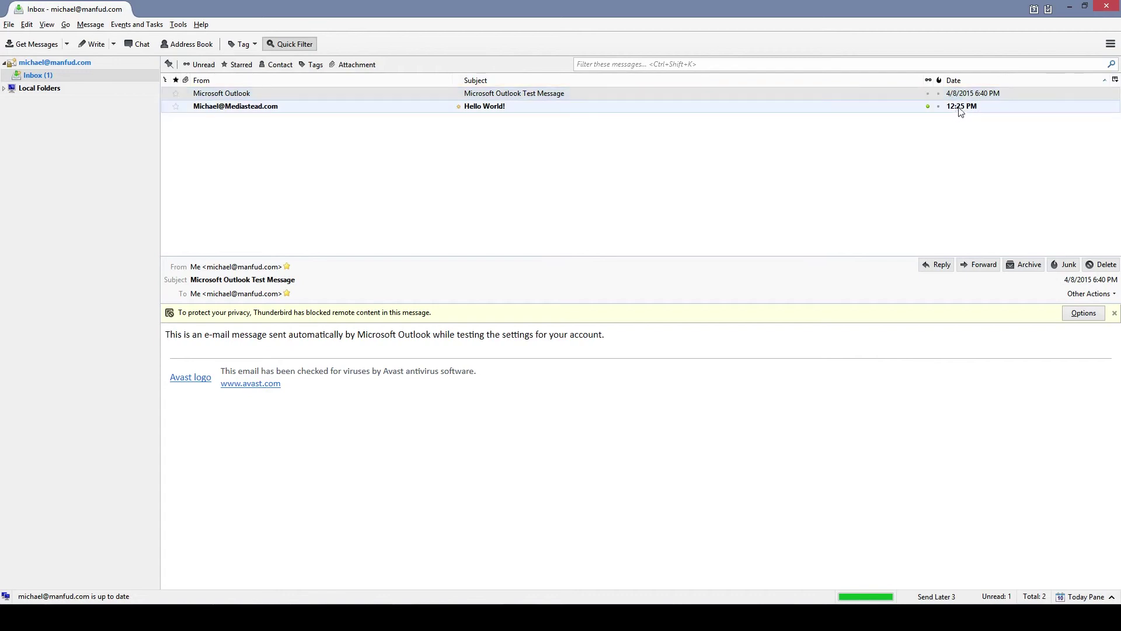
click(963, 95)
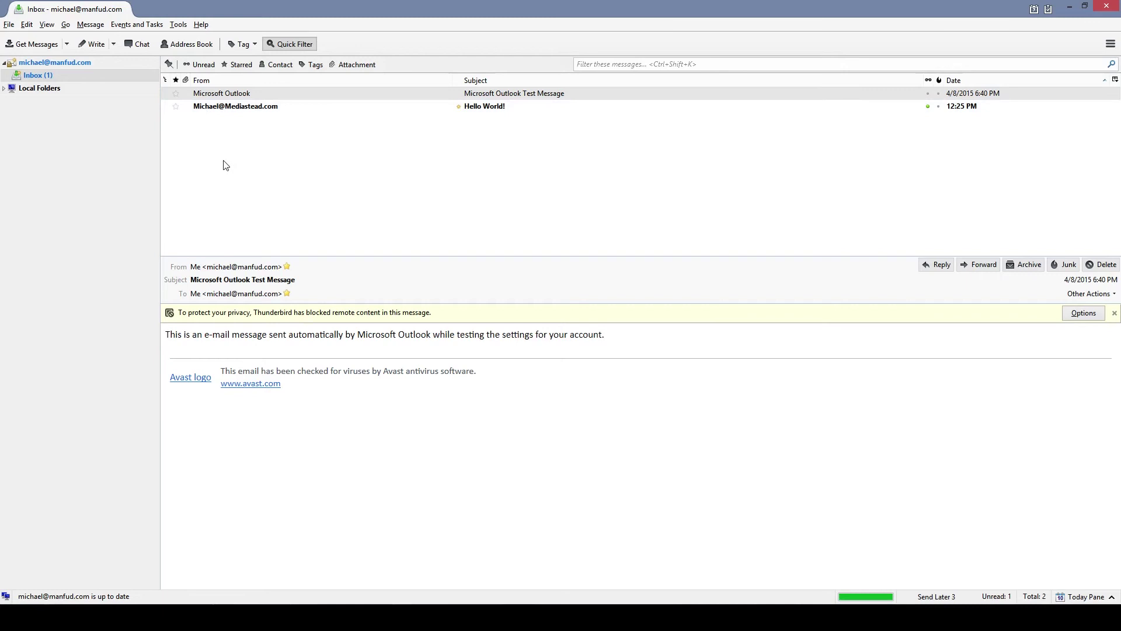
Open the Inbox and read the Hello World! message in the preview pane.
click(62, 75)
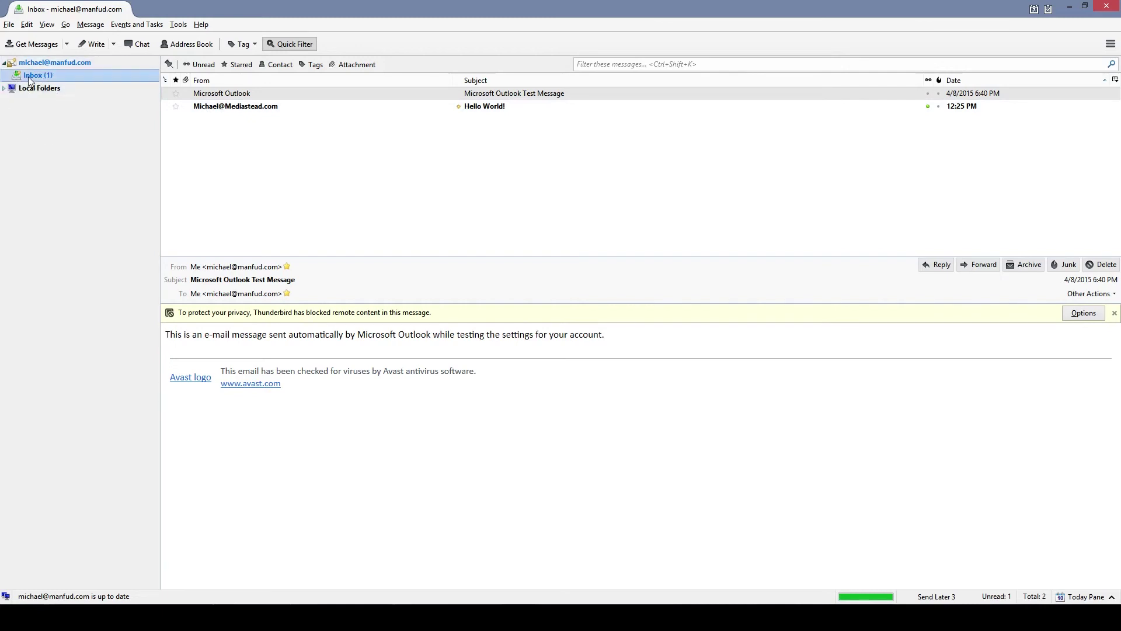
mouse_move(48, 77)
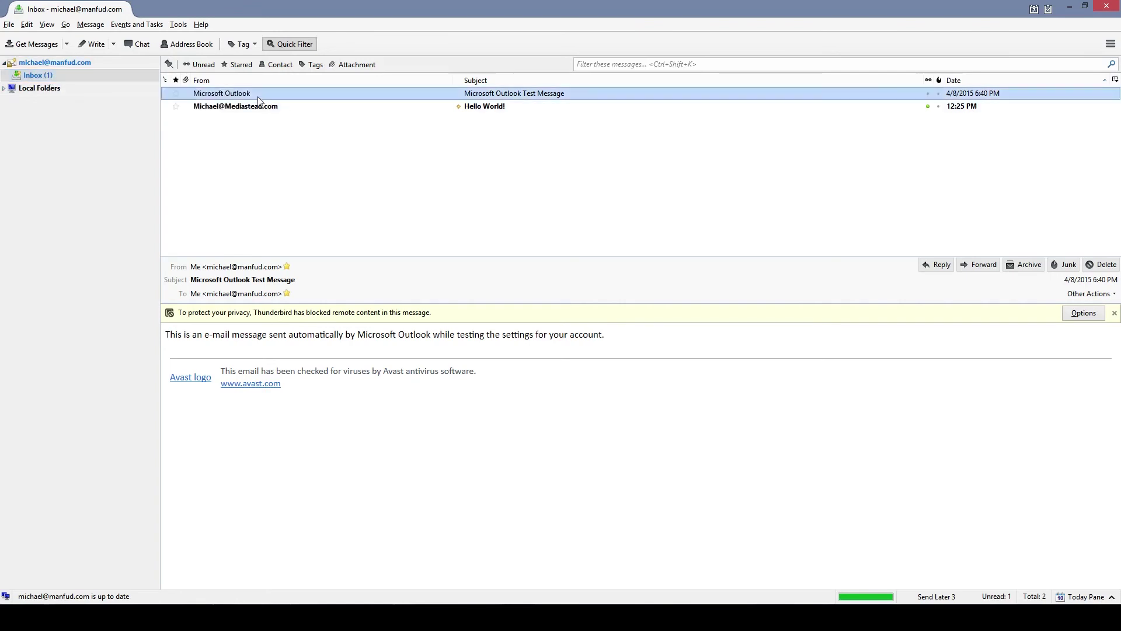
click(248, 107)
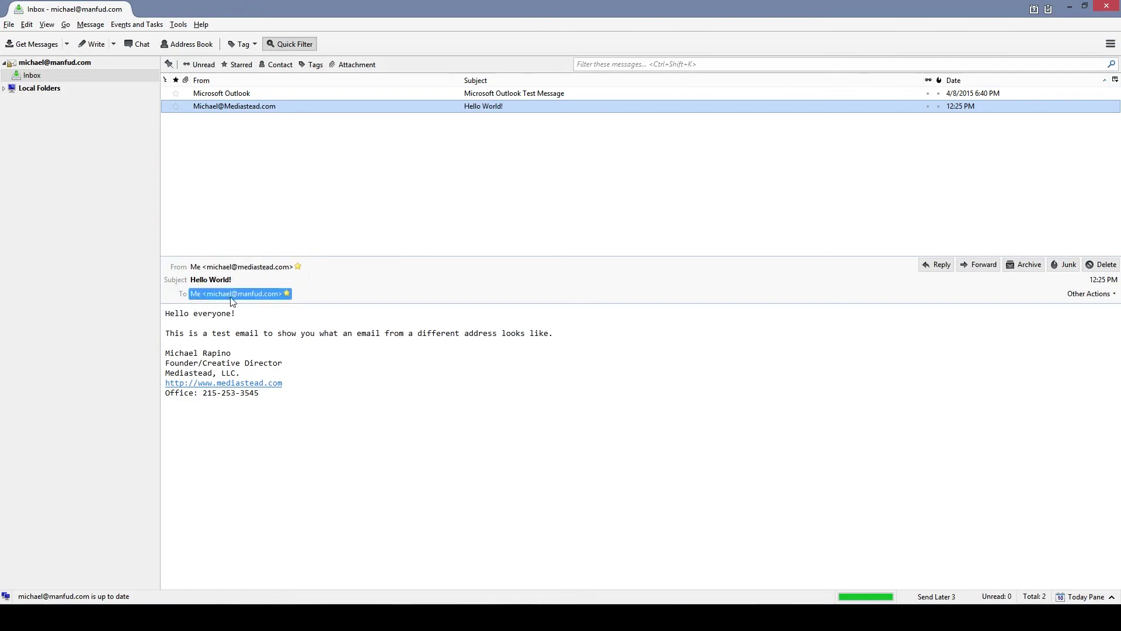
drag(168, 315, 368, 446)
click(351, 428)
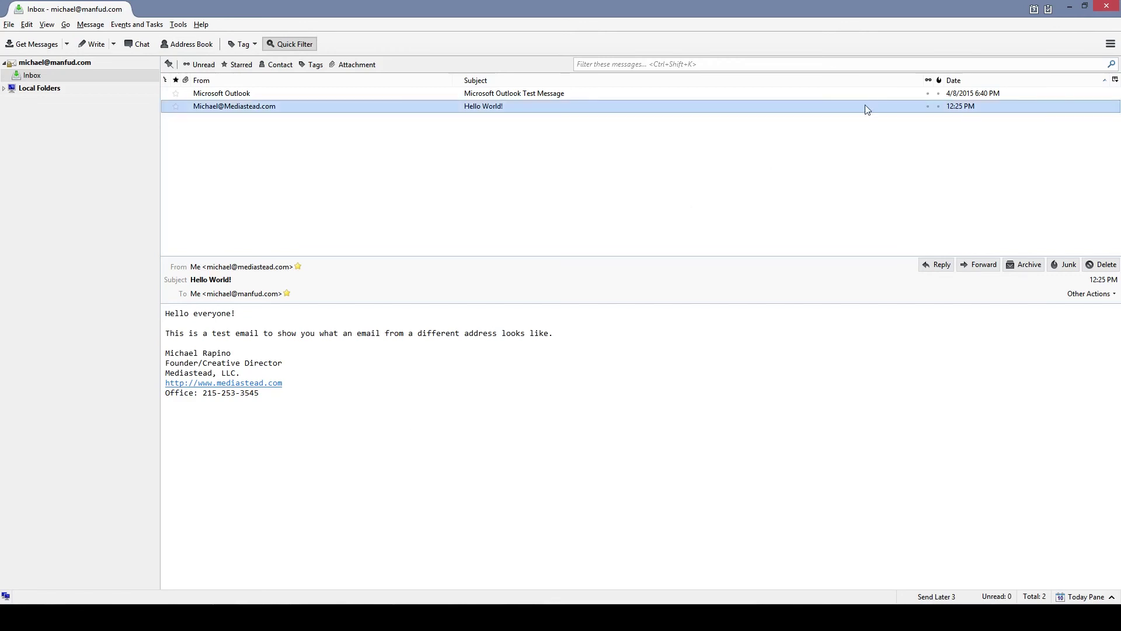
Open the Calendar tab to view the empty April 2015 month.
click(1035, 9)
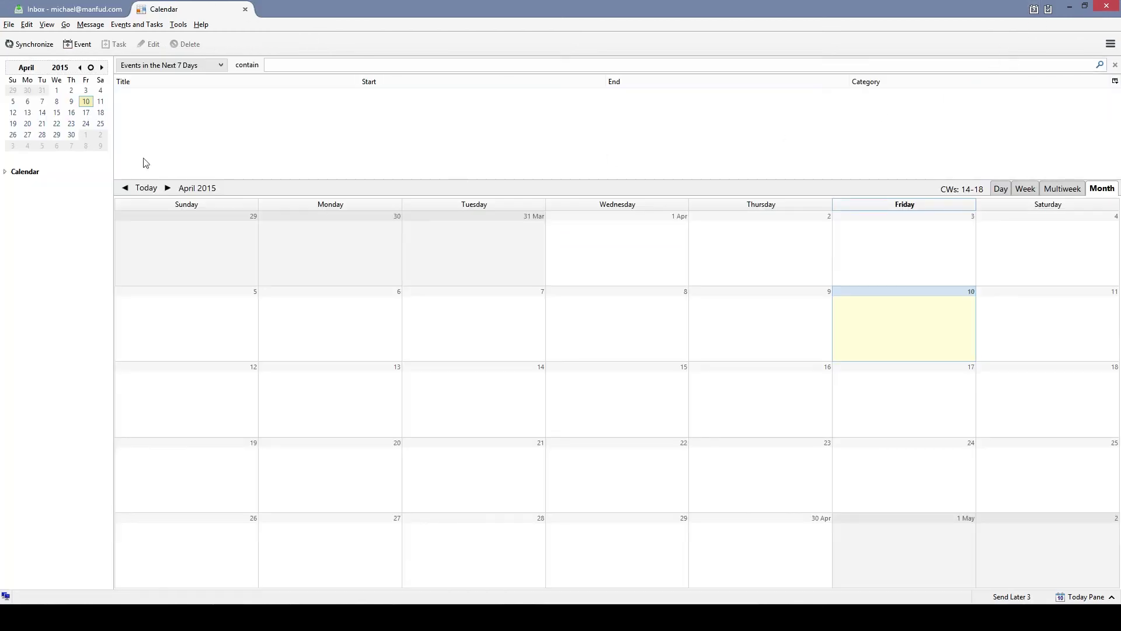